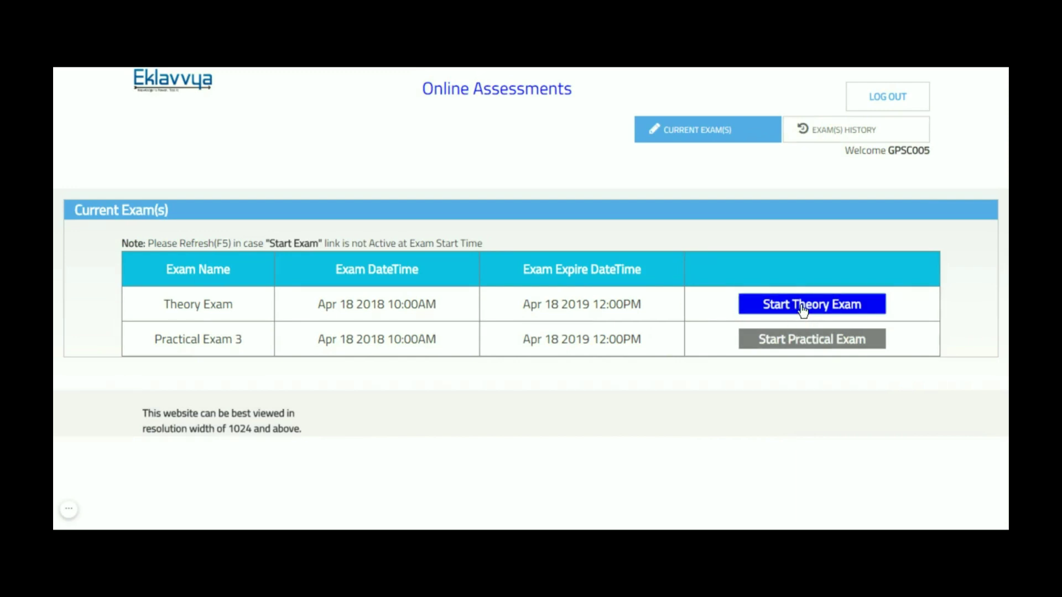
Review the 50-question, 60-minute Theory Exam instructions and start the exam.
click(803, 311)
scroll(636, 343, down, 3)
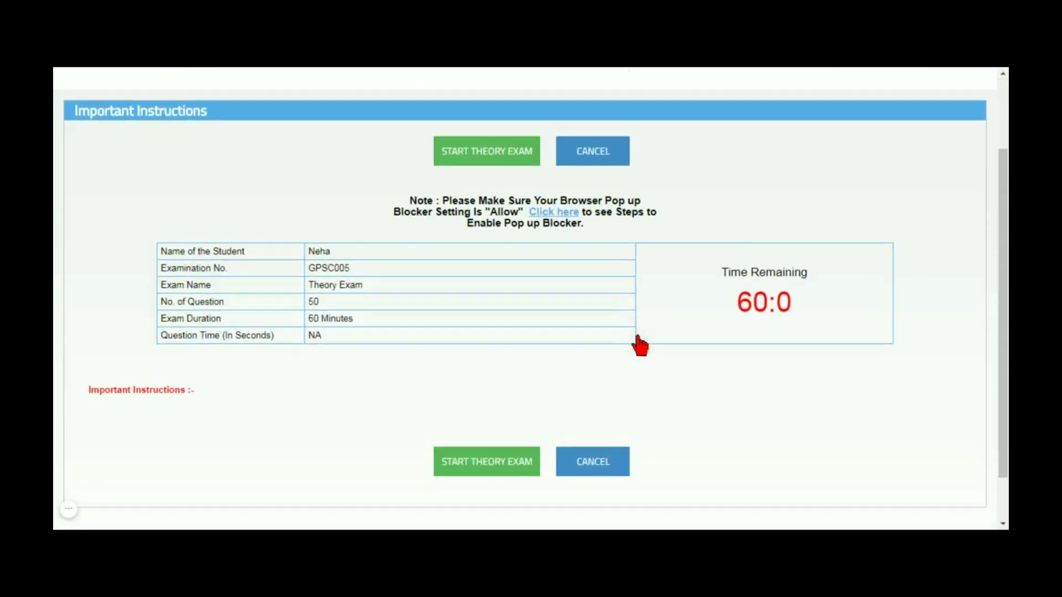
scroll(640, 345, up, 1)
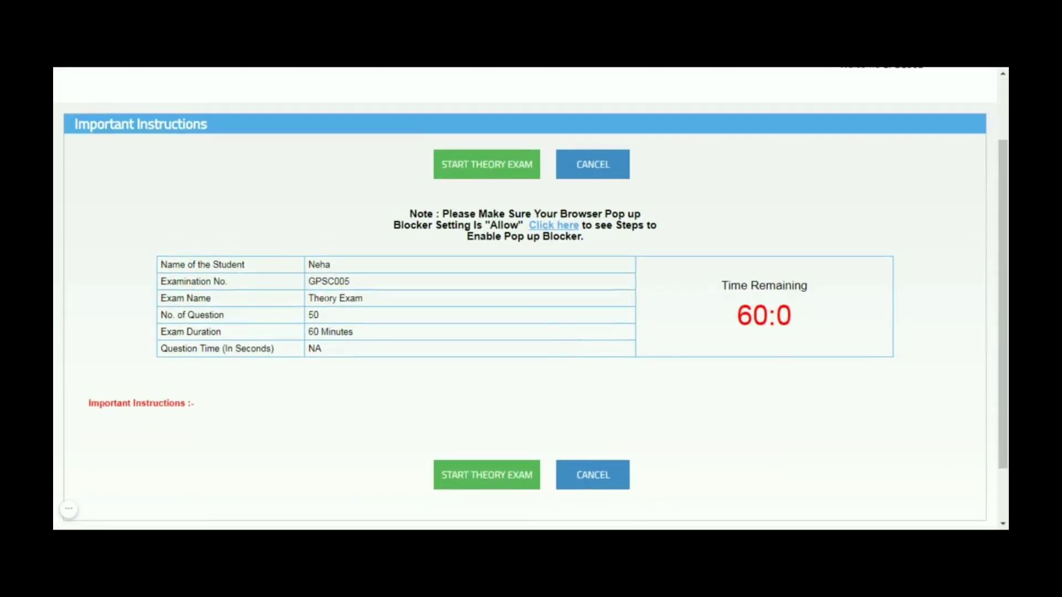
click(494, 174)
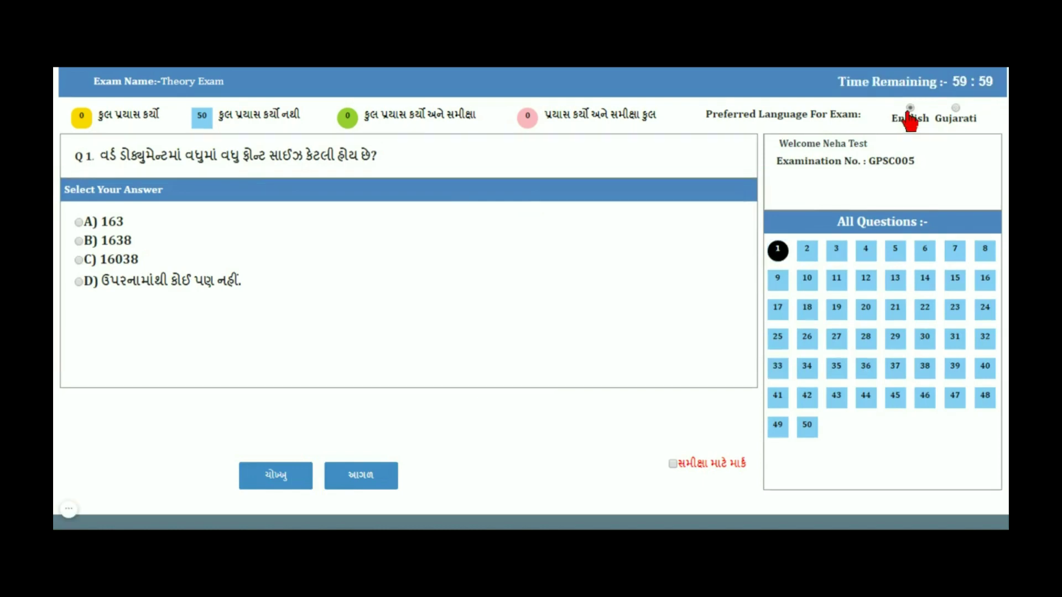
Switch the questions to English, answer question 2 with option D, and advance.
click(909, 108)
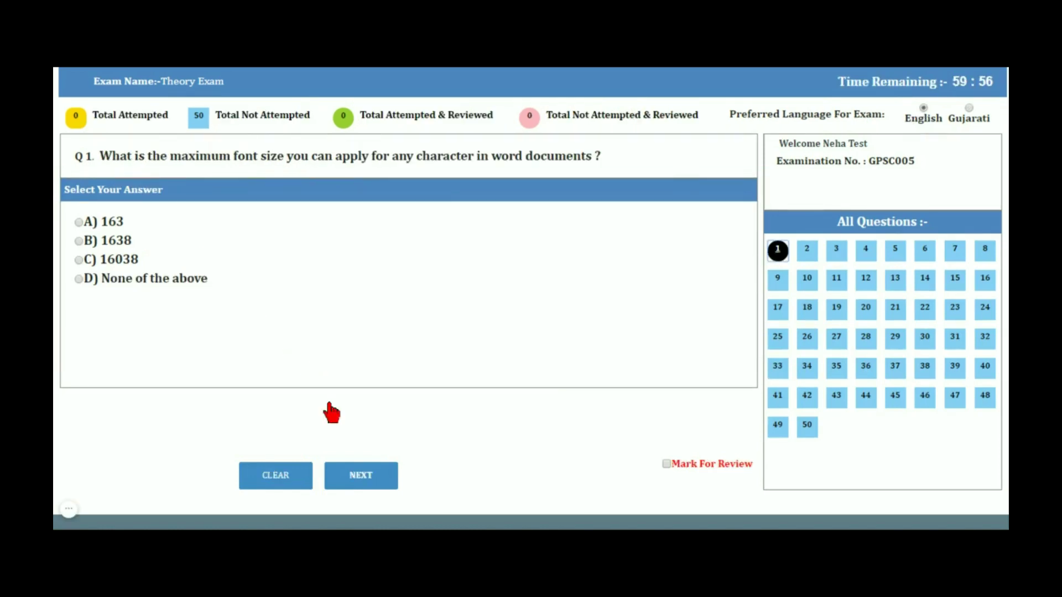
click(356, 476)
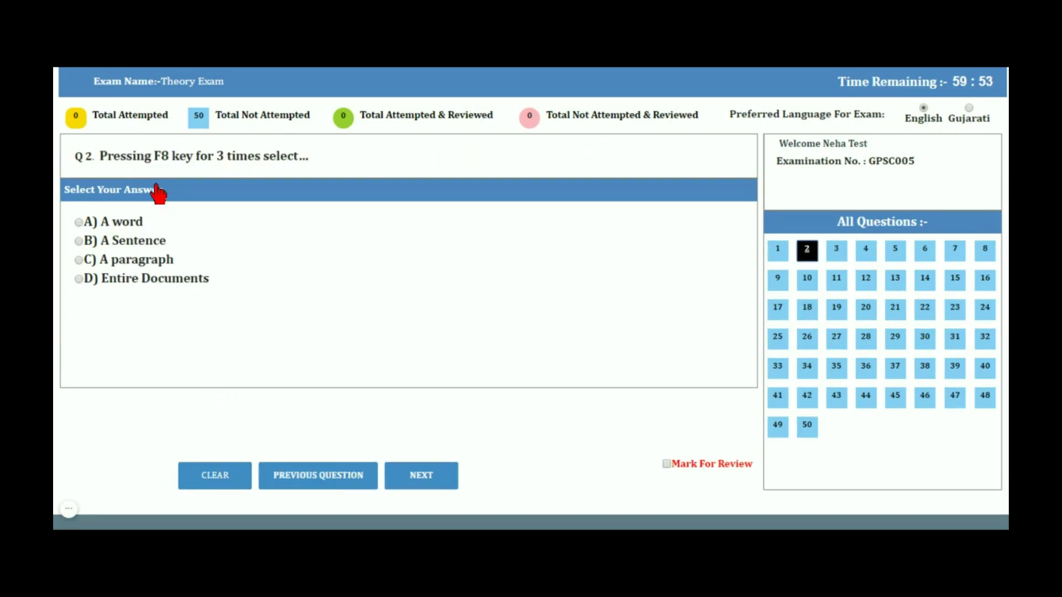
click(187, 281)
click(415, 473)
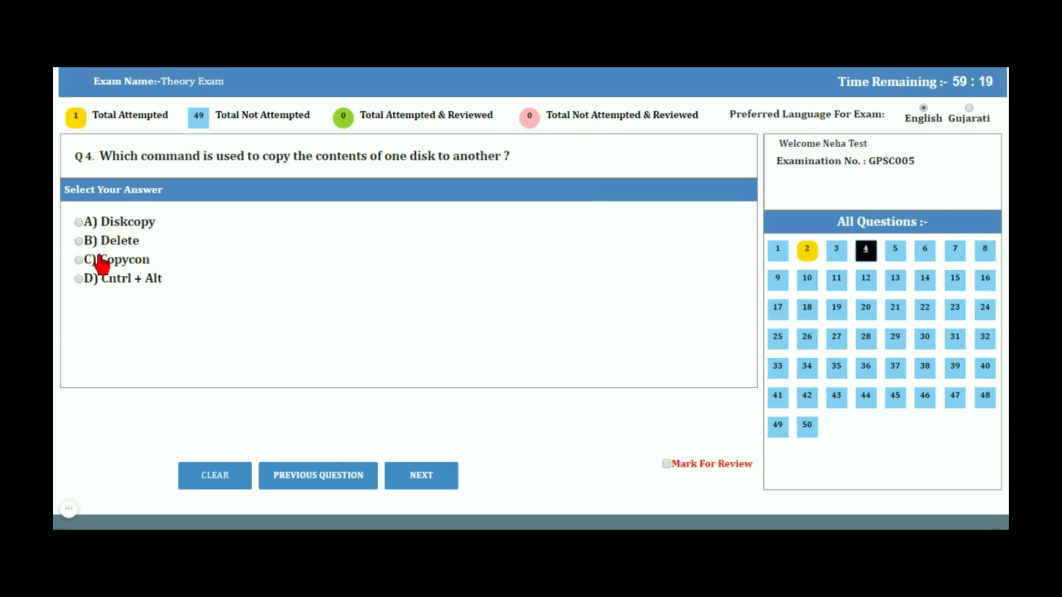
Skip ahead through the unanswered questions to question 11.
click(431, 478)
click(431, 478)
click(431, 478)
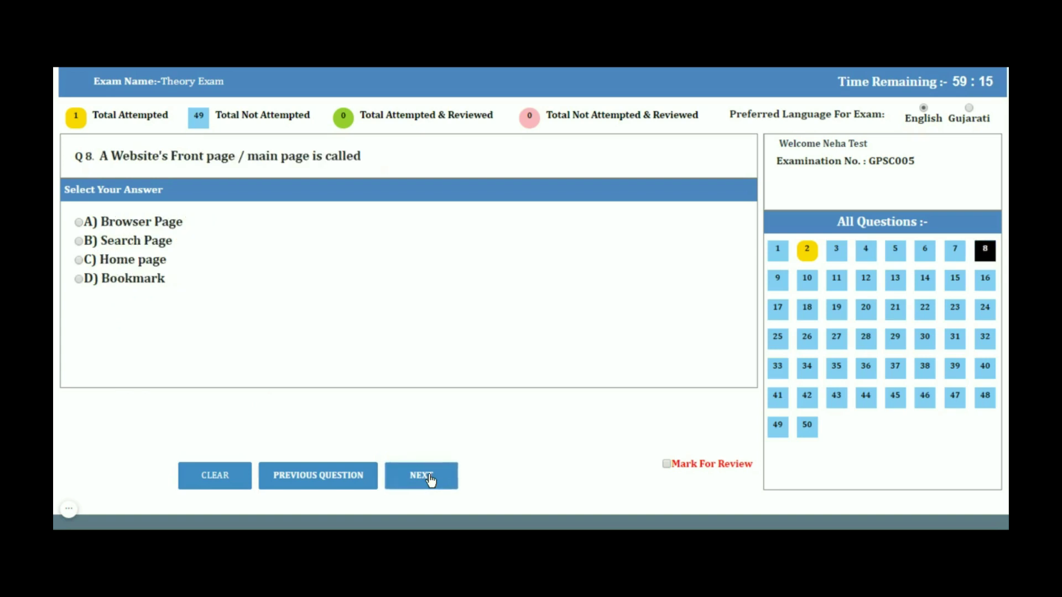
click(431, 478)
click(430, 479)
click(430, 479)
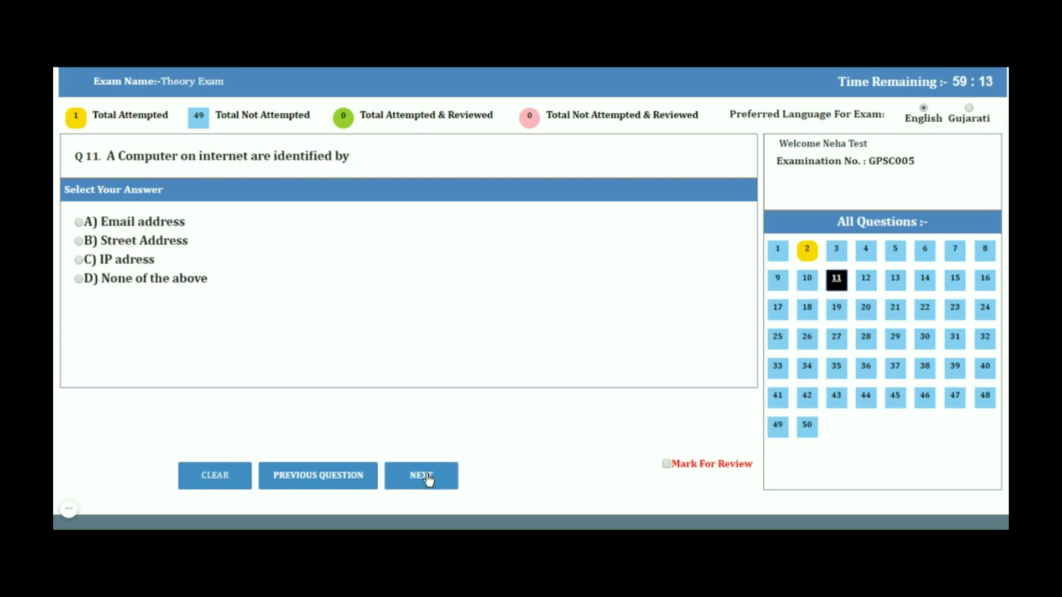
Answer question 11 with Street Address, question 12 with File, and answer question 13.
click(118, 240)
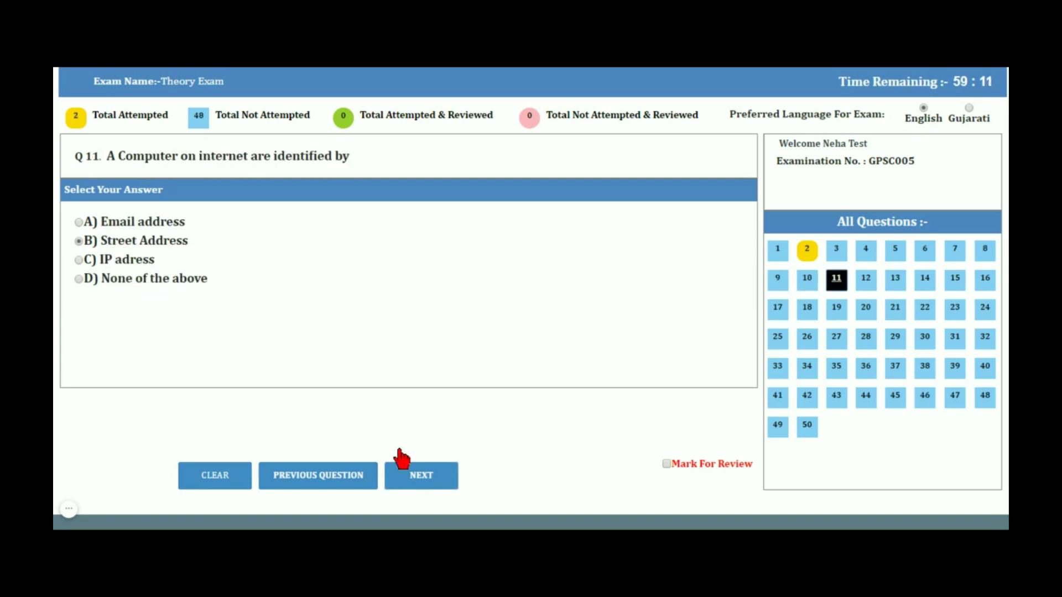
click(414, 476)
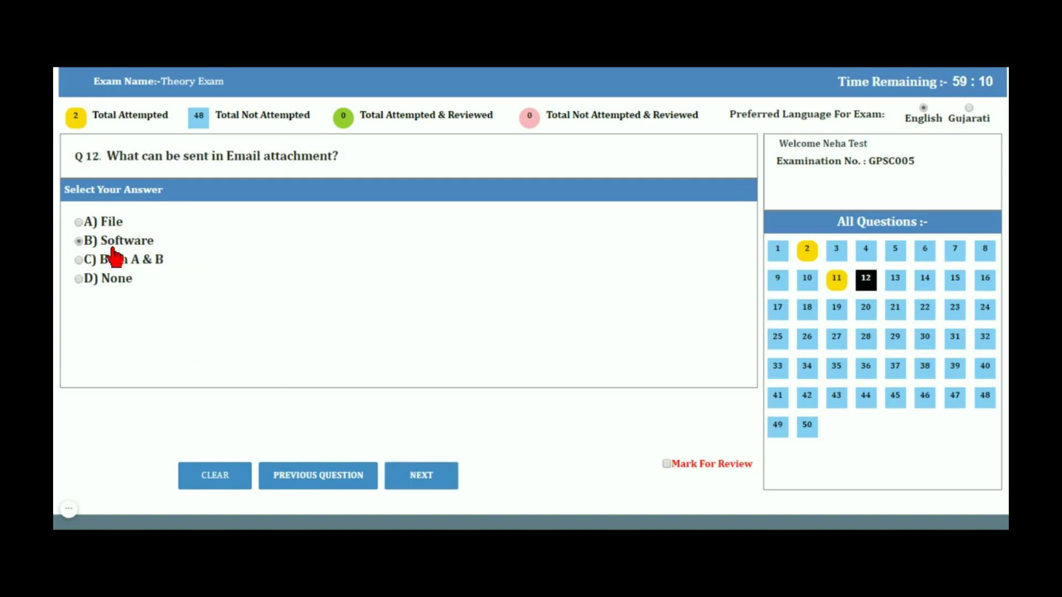
click(108, 223)
click(433, 485)
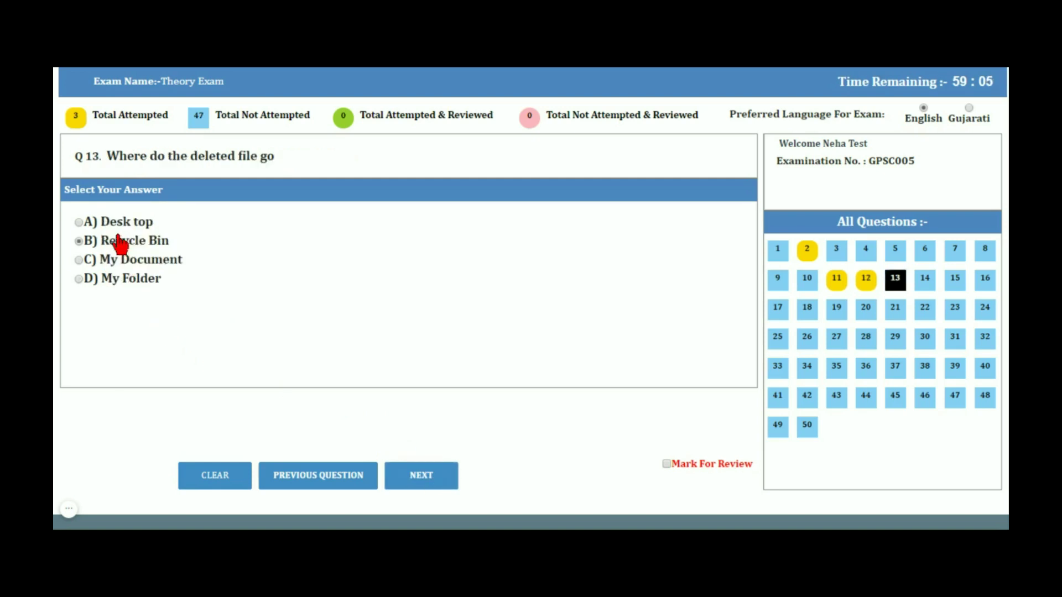
click(410, 482)
Flag question 14 for review, answer question 15, and leave question 16 flagged before reaching 17.
click(667, 463)
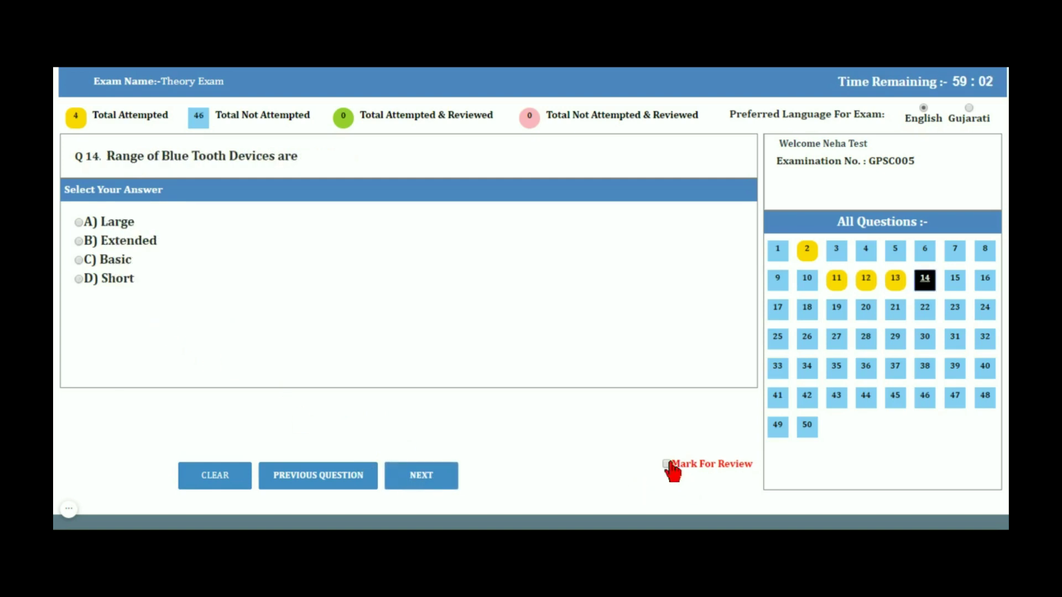
click(445, 479)
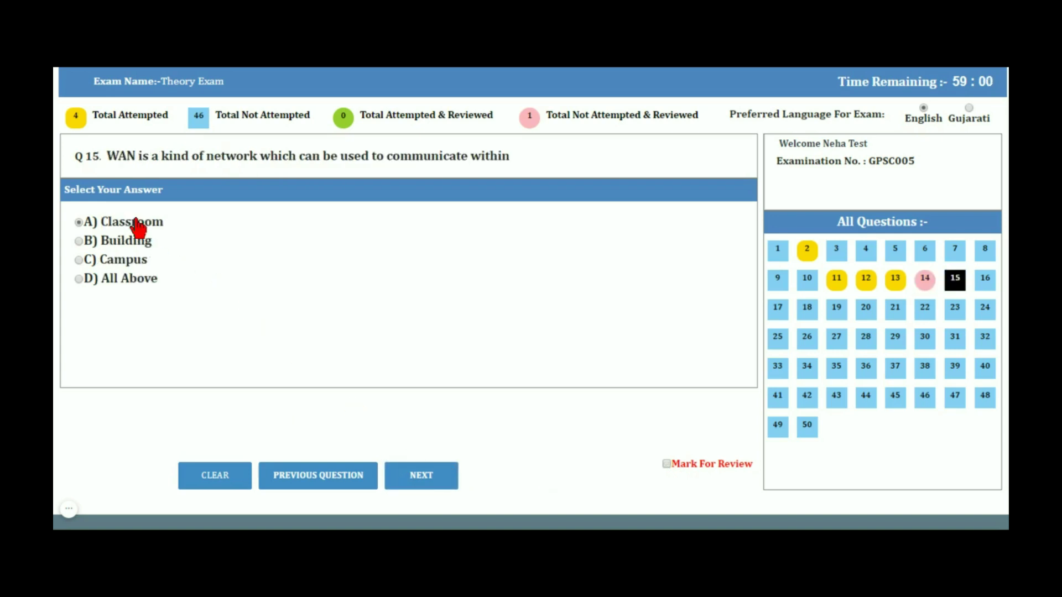
click(416, 481)
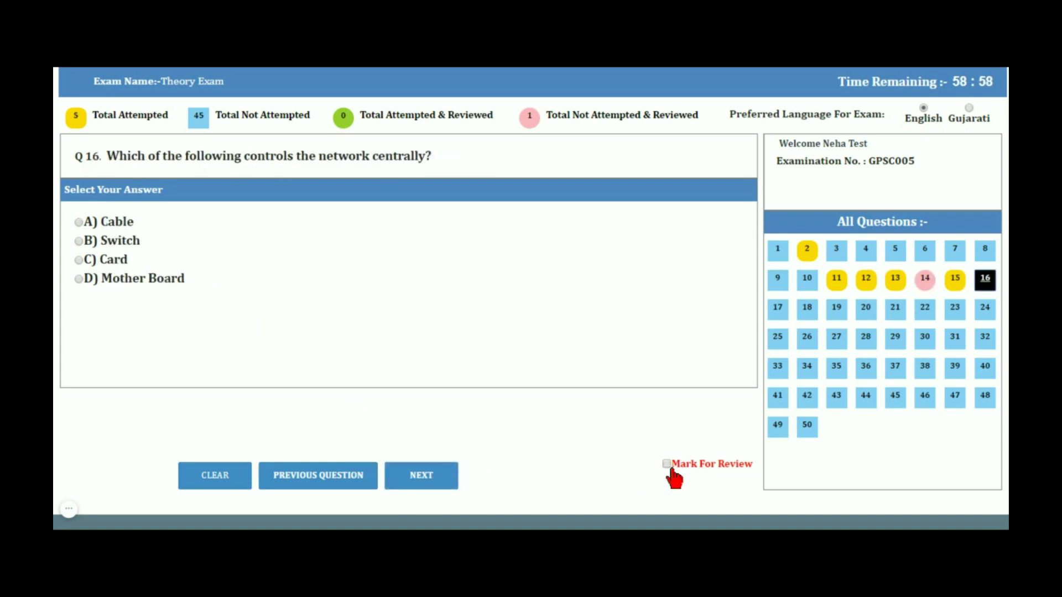
click(410, 477)
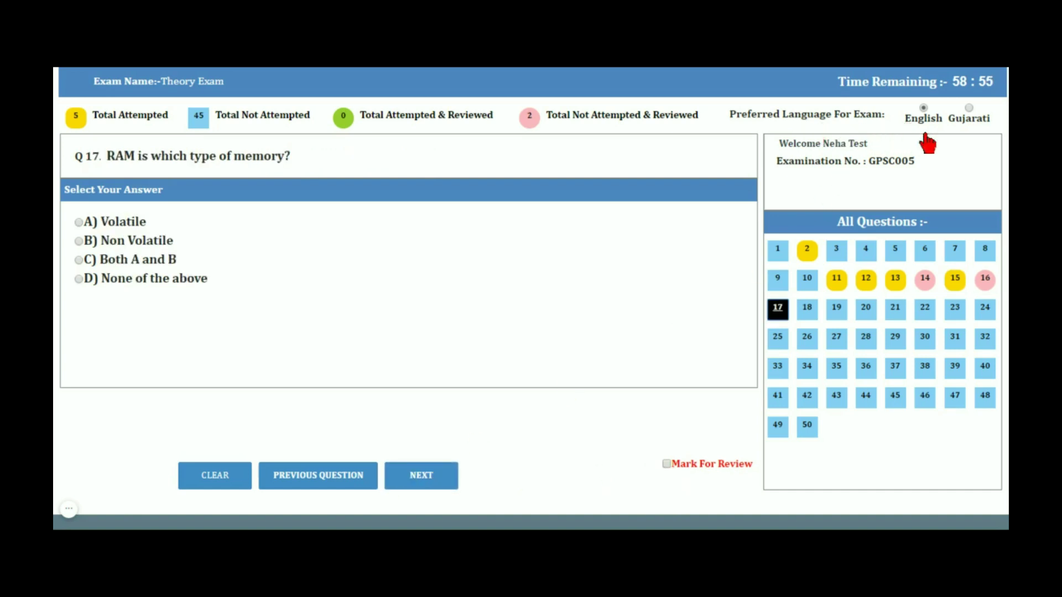
Preview question 17 in Gujarati, switch back to English, and return to question 16.
click(969, 109)
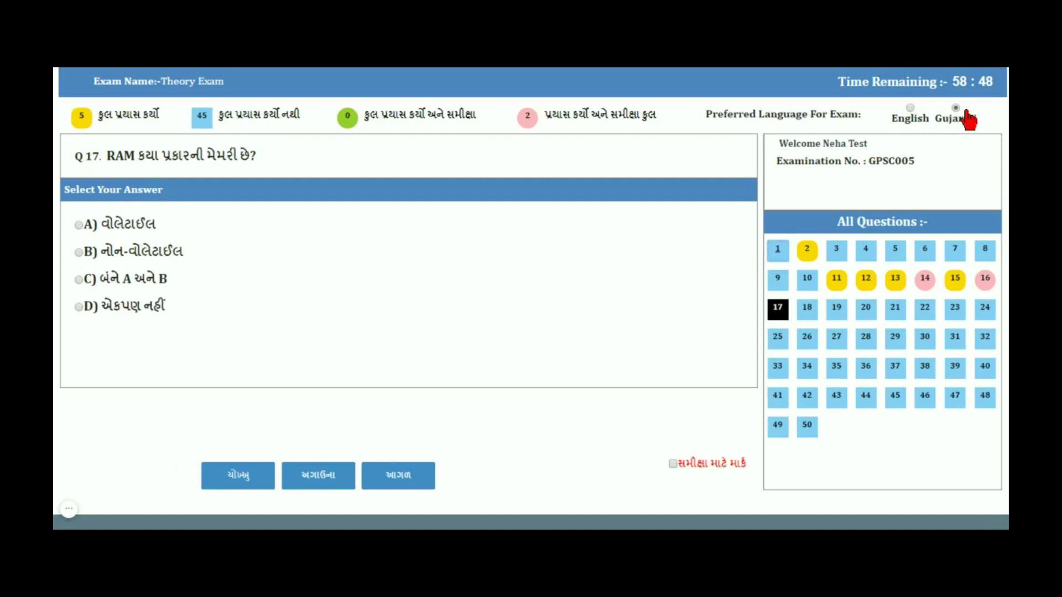
click(911, 108)
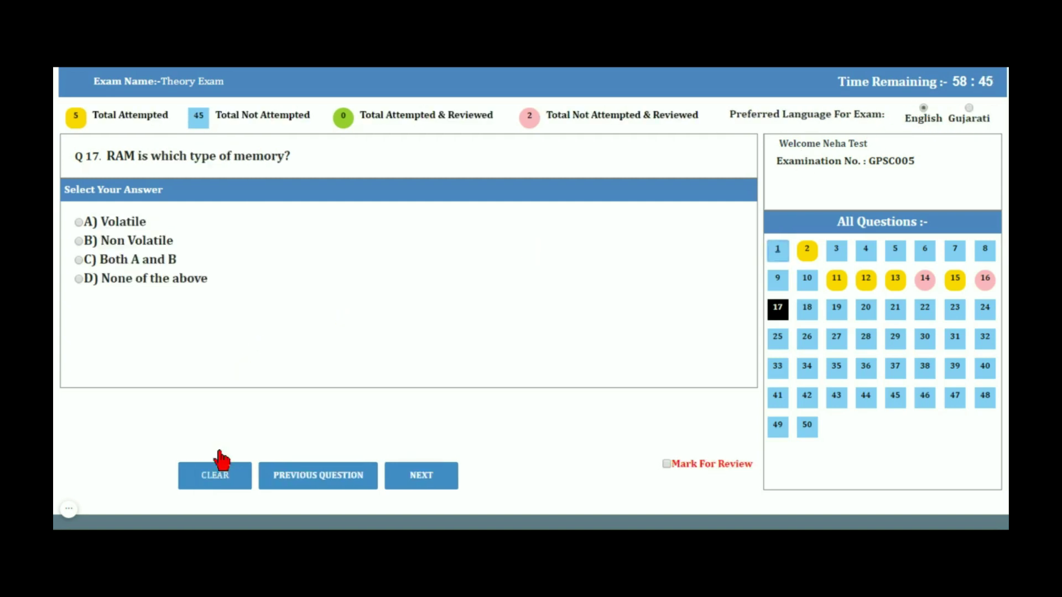
click(326, 485)
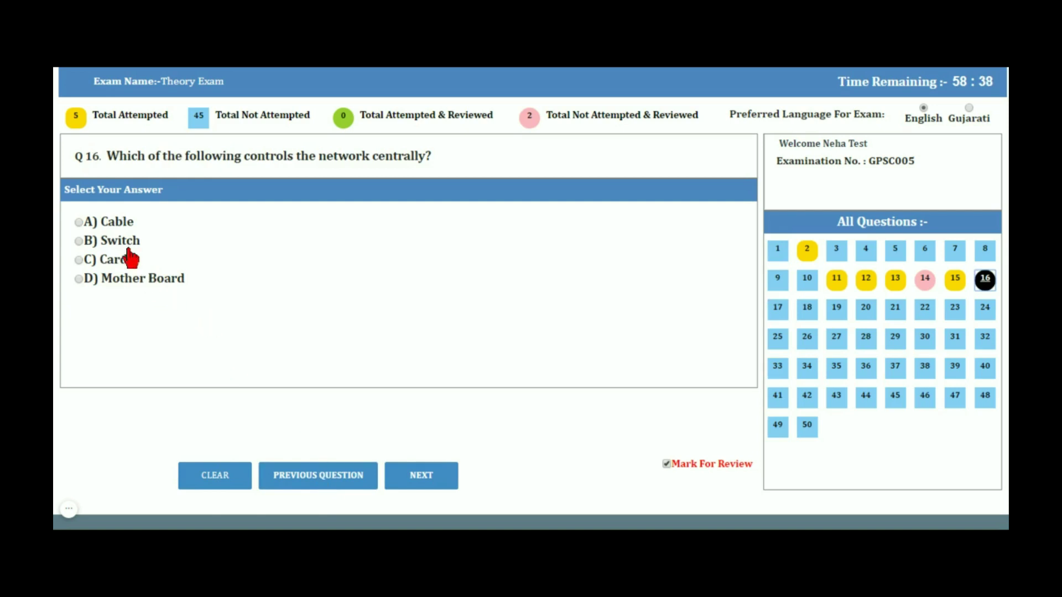
Answer question 16 with Switch and question 17 with Both A and B, then flag question 18.
click(325, 475)
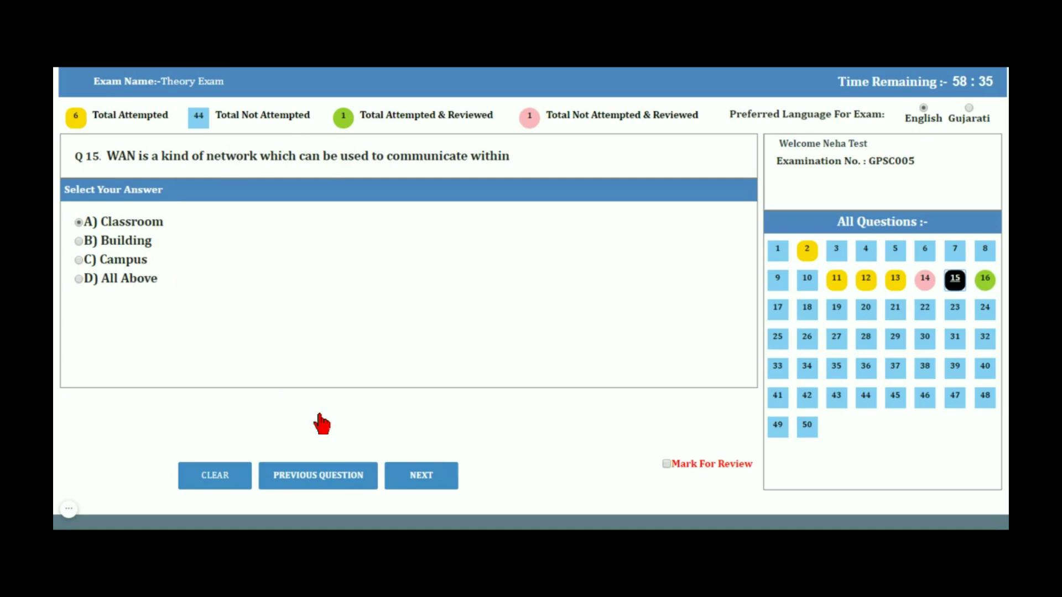
click(420, 491)
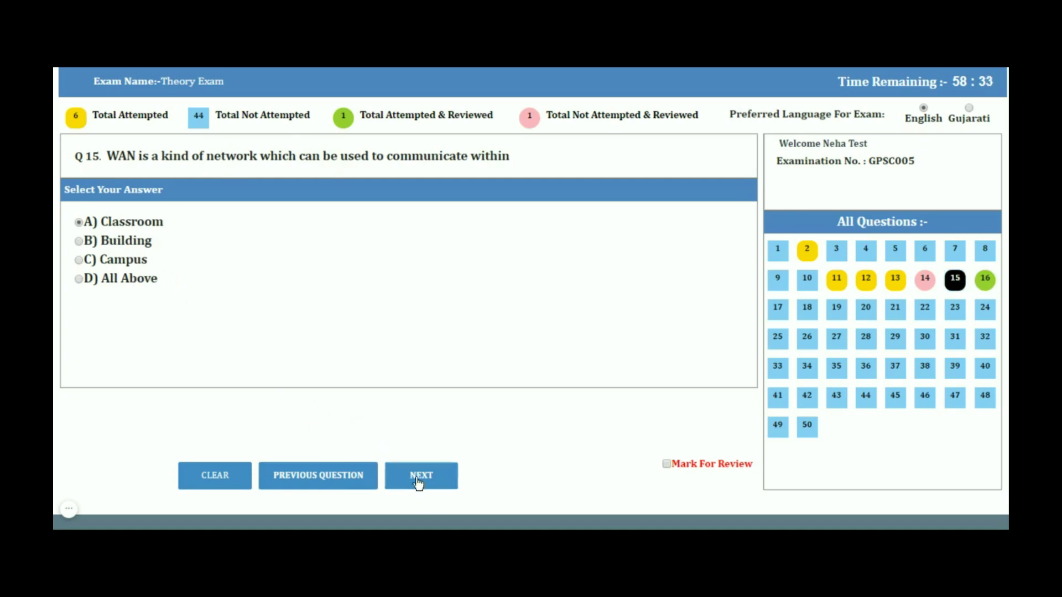
click(424, 486)
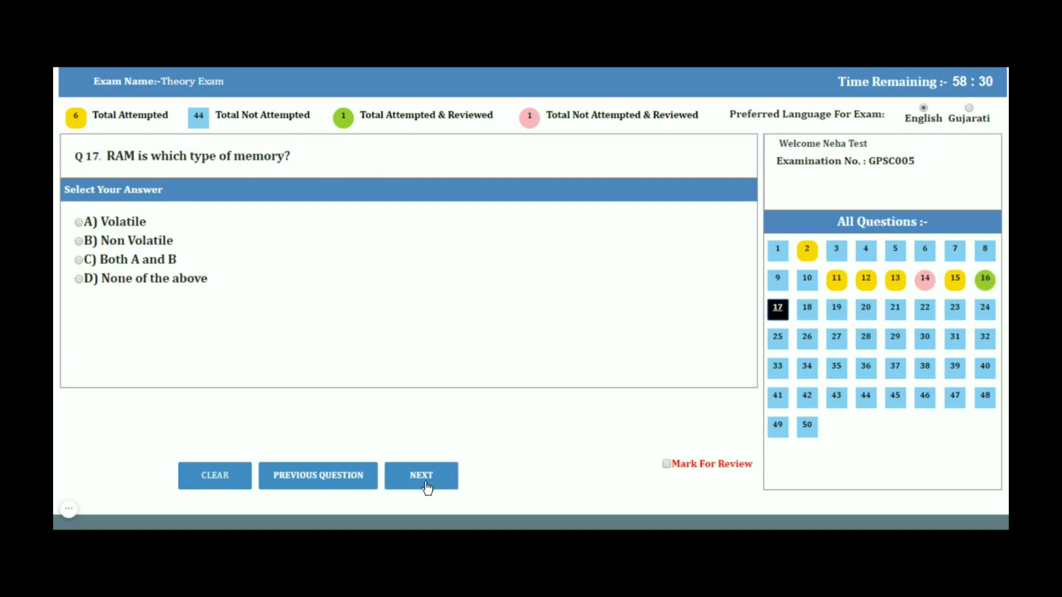
click(166, 261)
click(430, 489)
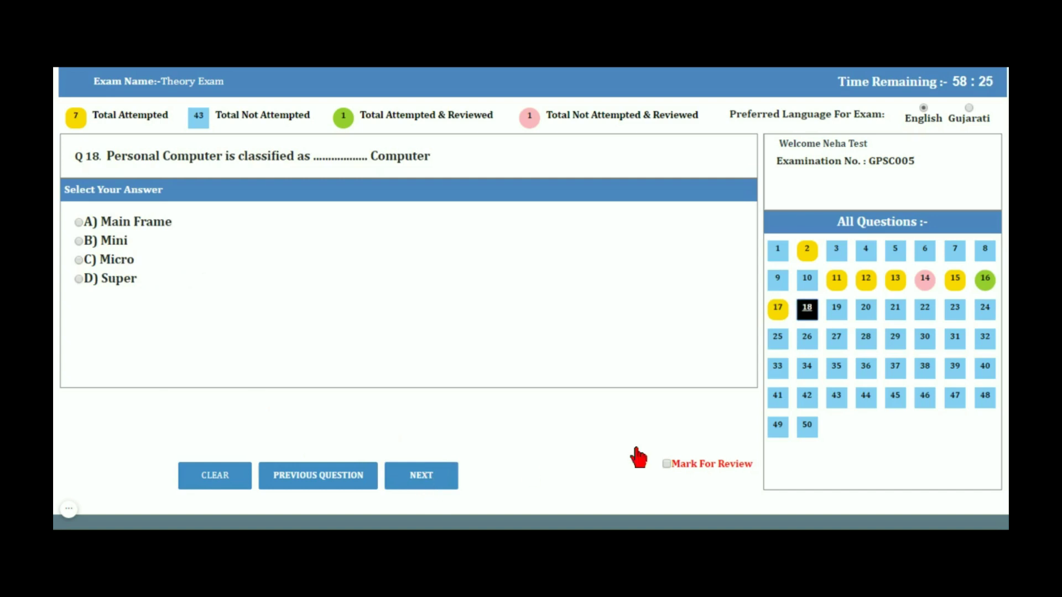
click(667, 465)
Answer question 19 with Integrated Circuit and flag it, then flag question 20 unanswered.
click(418, 476)
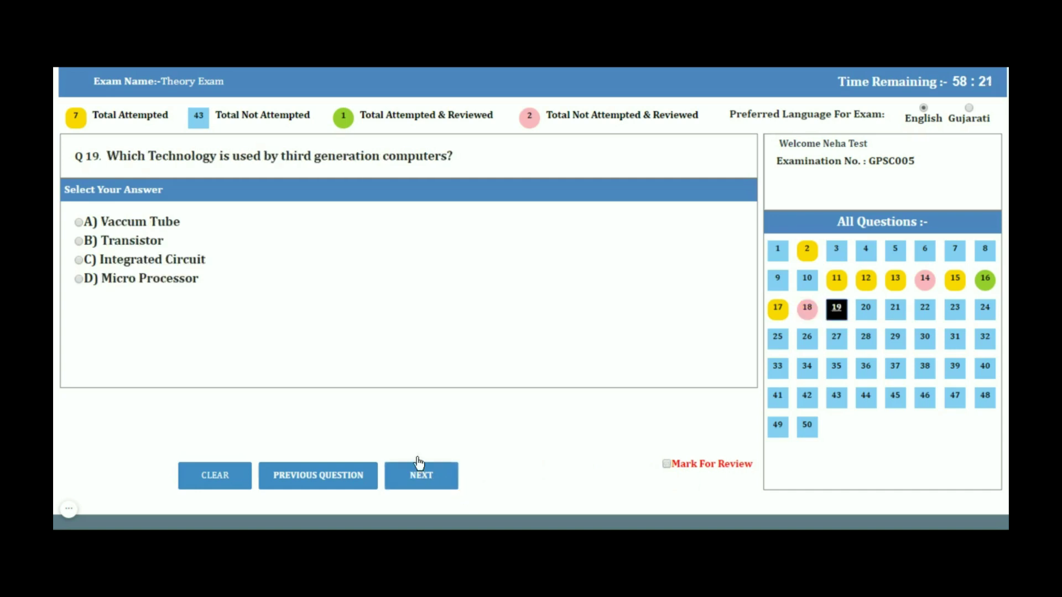
click(177, 264)
click(667, 466)
click(441, 479)
click(666, 465)
Move past question 20, then jump through the question grid to 43 and final question 50.
click(437, 480)
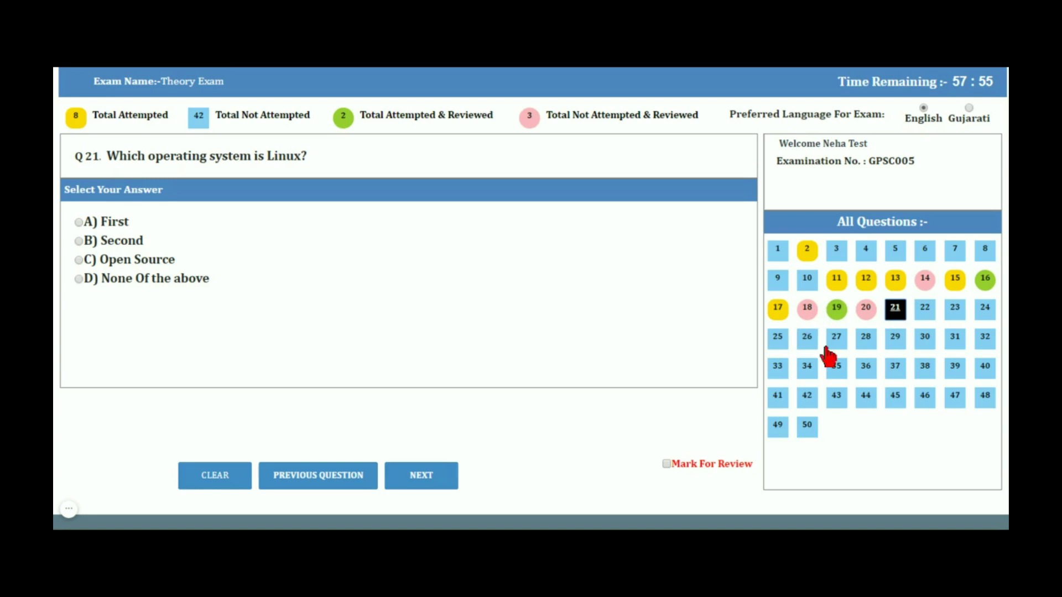
click(837, 396)
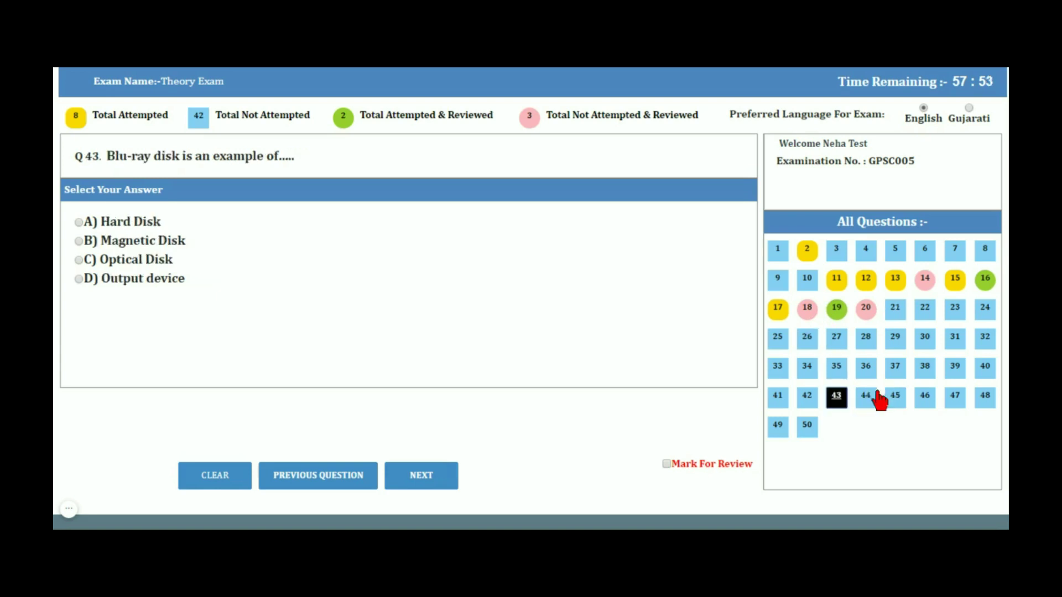
click(807, 427)
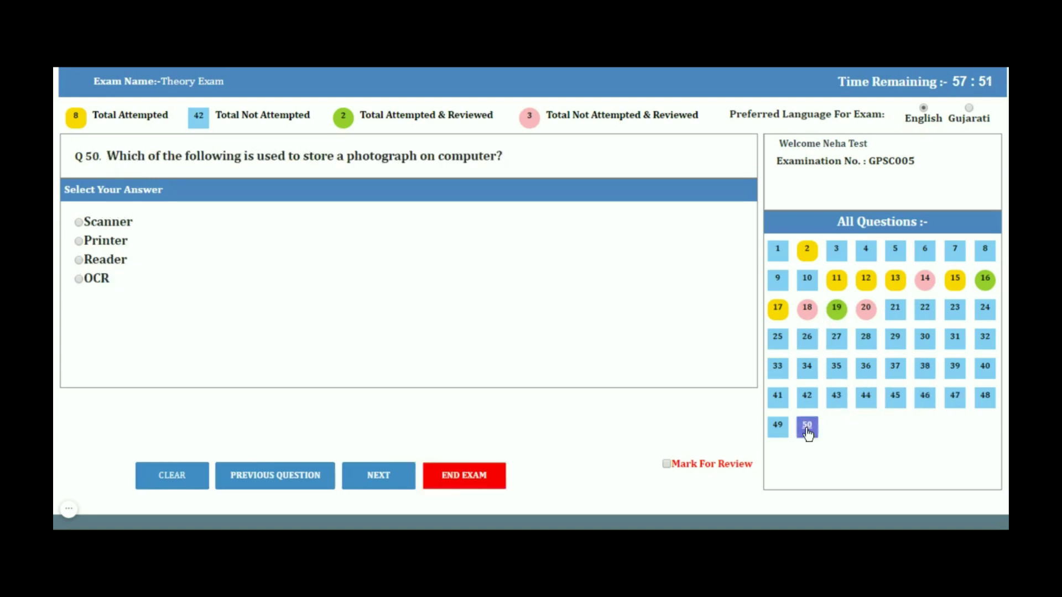
Cancel ending the exam, answer question 48 with option D (address and data bus), and return to 47.
click(465, 484)
click(241, 482)
click(303, 481)
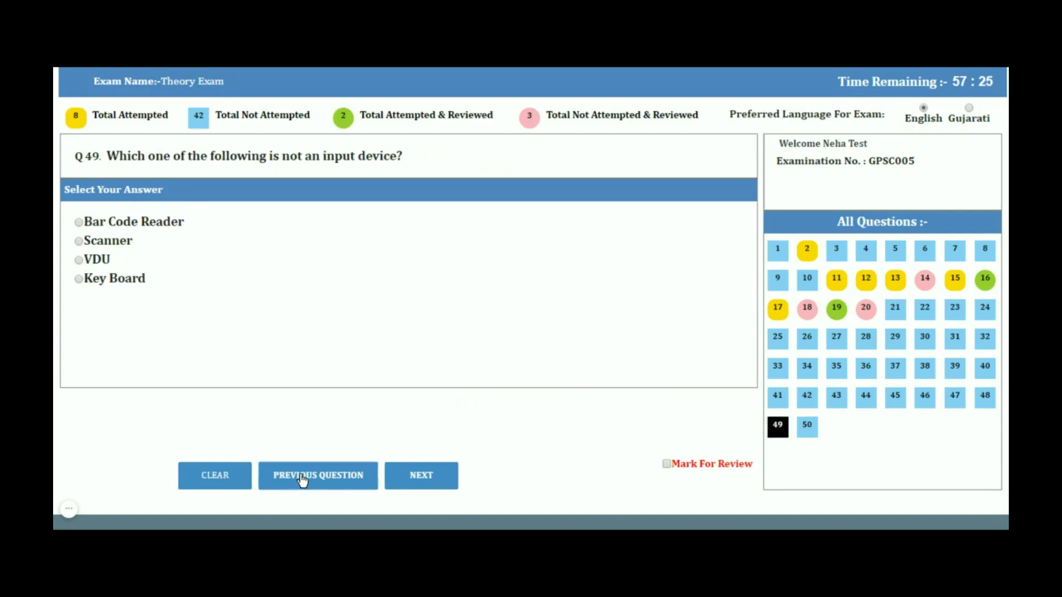
click(299, 471)
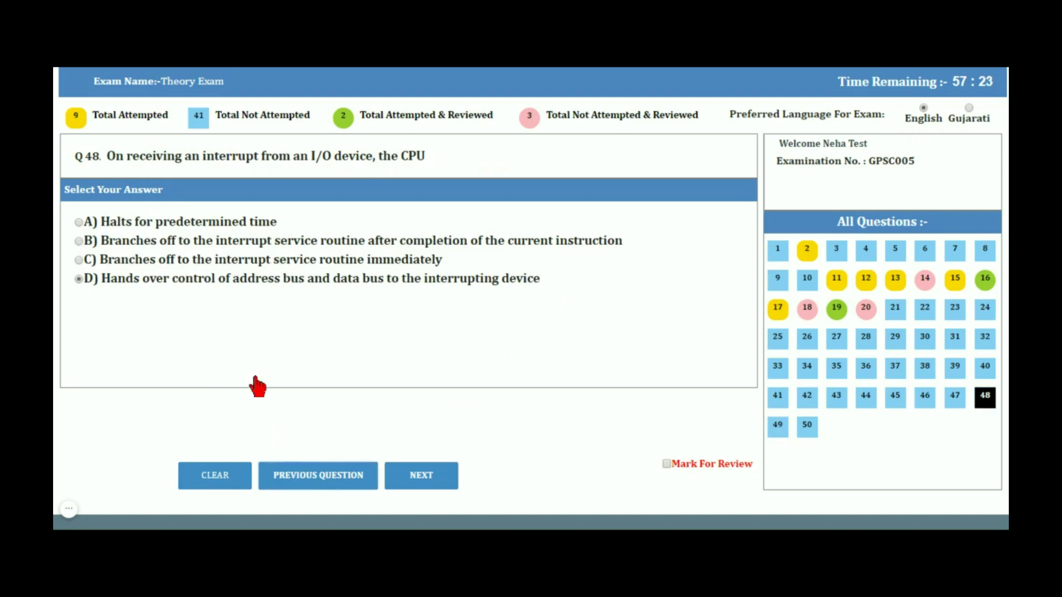